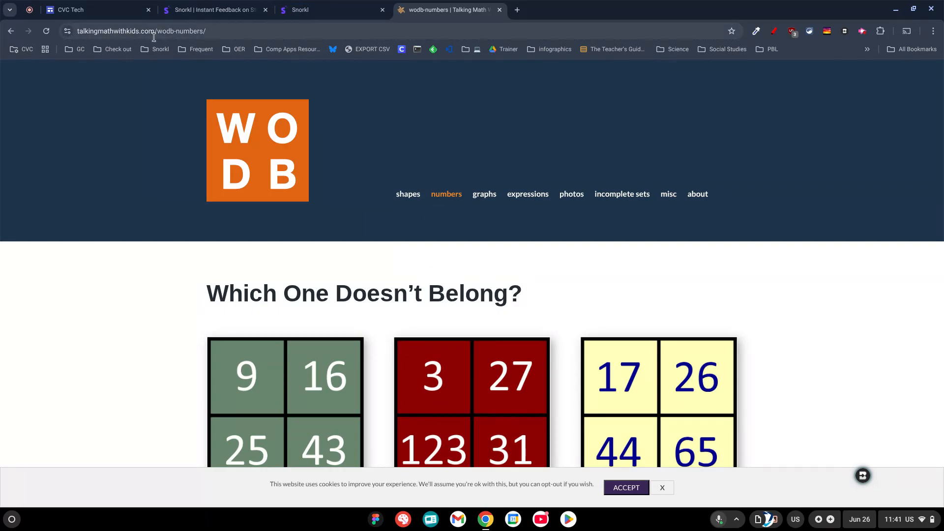
# Step: Copy the image of the "numbers 1" puzzle with 9, 16, 25 and 43 from the Which One Doesn't Belong page
pyautogui.scroll(-1, 538, 308)
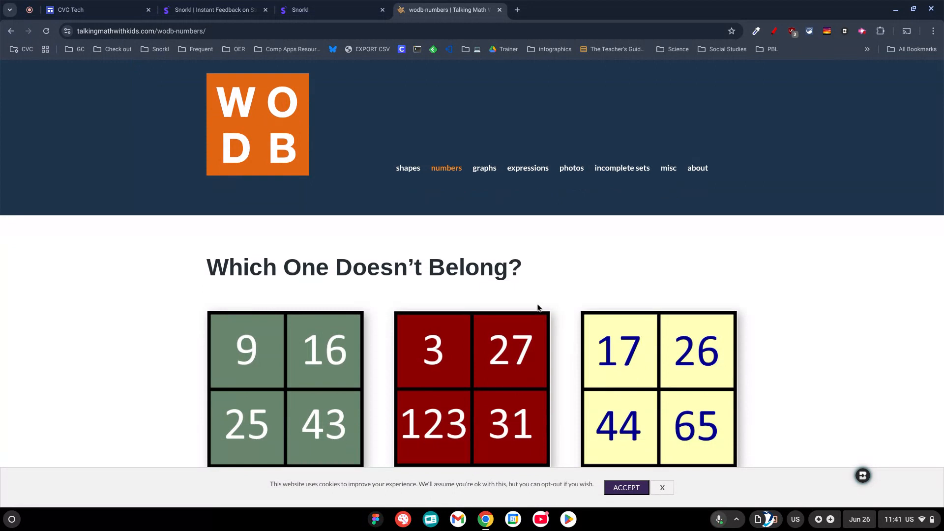
pyautogui.scroll(-3, 537, 307)
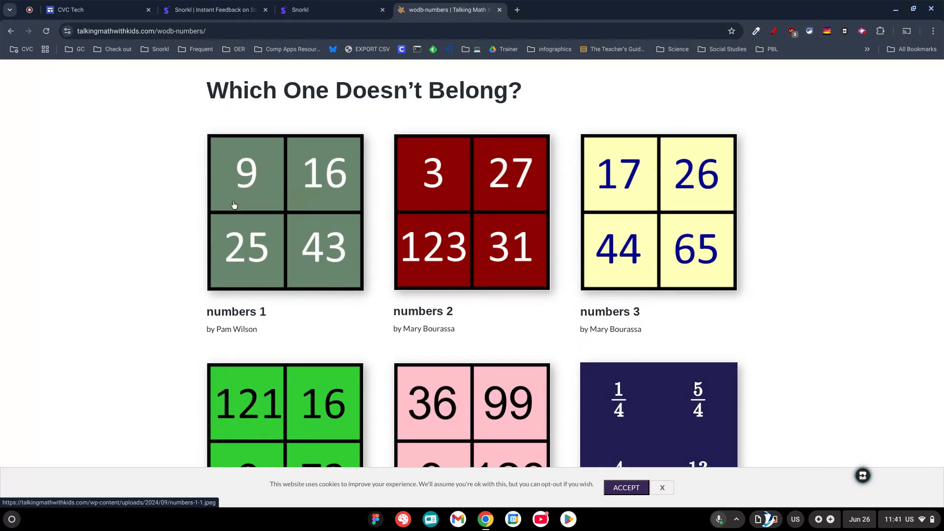
pyautogui.scroll(4, 331, 308)
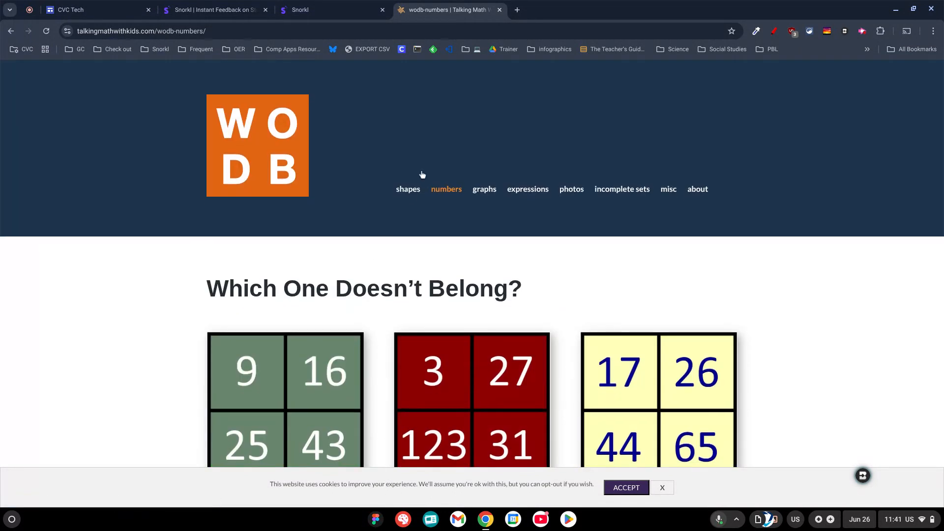
pyautogui.scroll(-1, 607, 288)
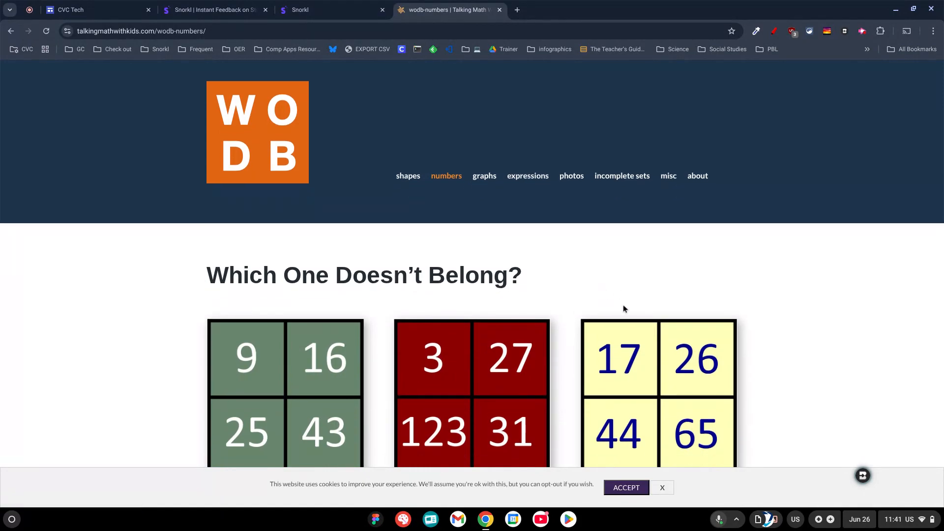
pyautogui.scroll(-3, 623, 308)
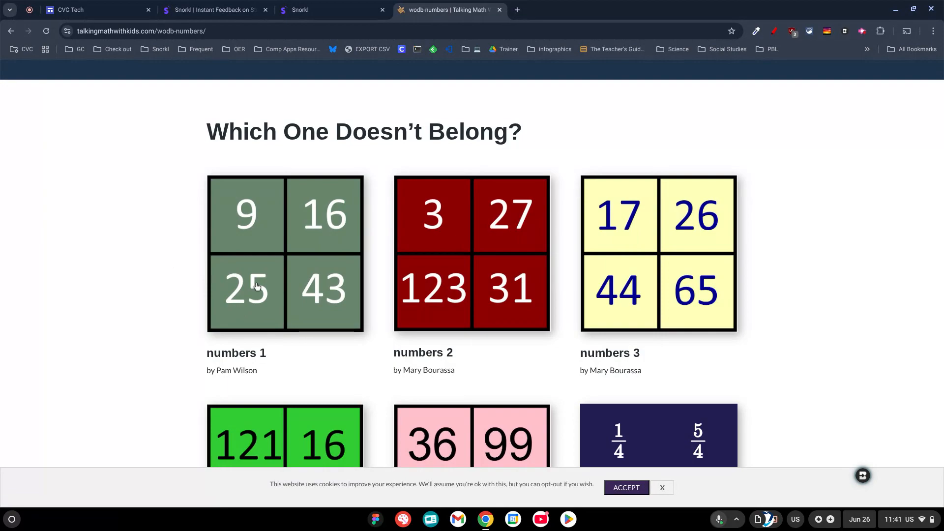
pyautogui.rightClick(311, 250)
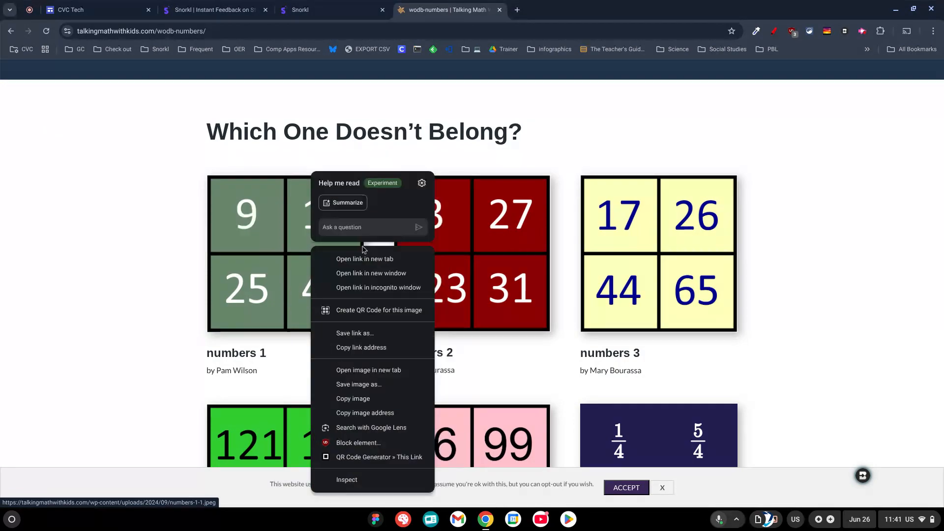
pyautogui.click(364, 399)
# Step: Switch to Snorkl and create a new activity in My Library
pyautogui.click(318, 4)
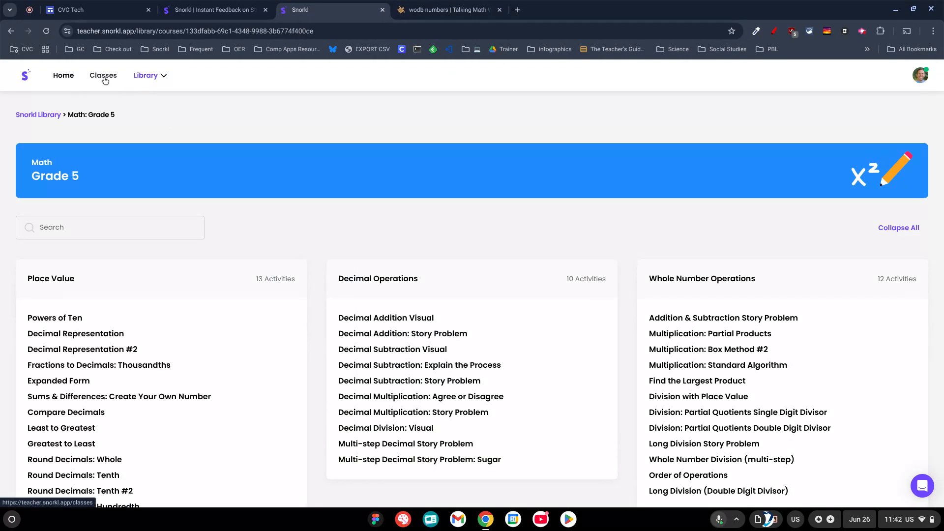
pyautogui.click(157, 77)
pyautogui.click(150, 104)
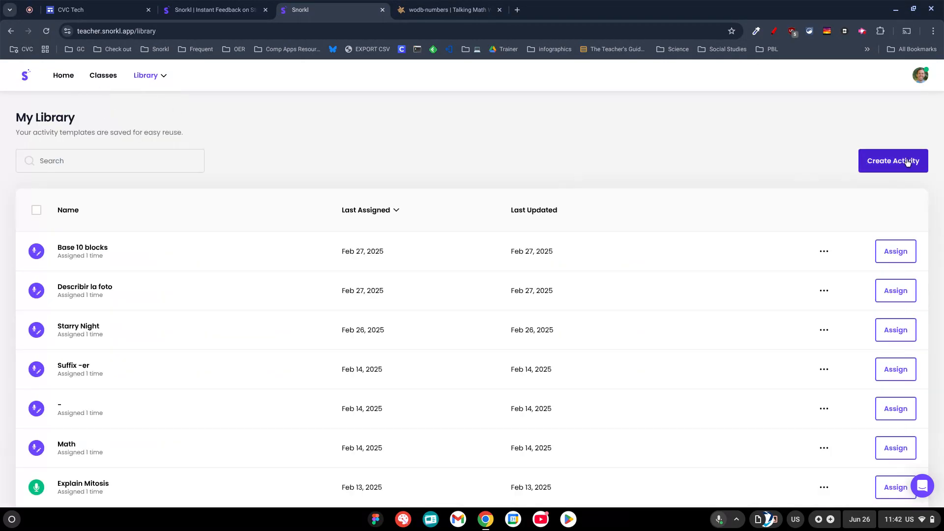
pyautogui.click(907, 162)
# Step: Title the activity WODB and set the student response type to Whiteboard Recording
pyautogui.click(368, 186)
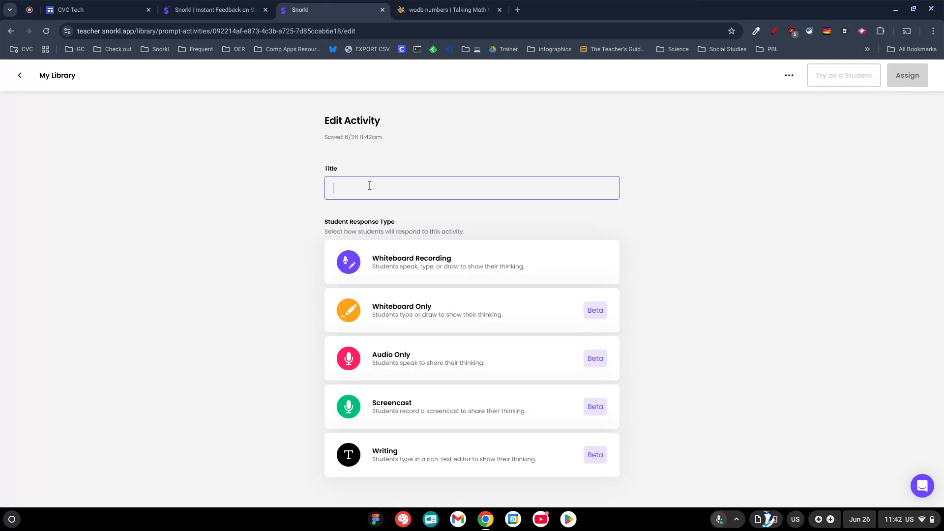
pyautogui.click(670, 252)
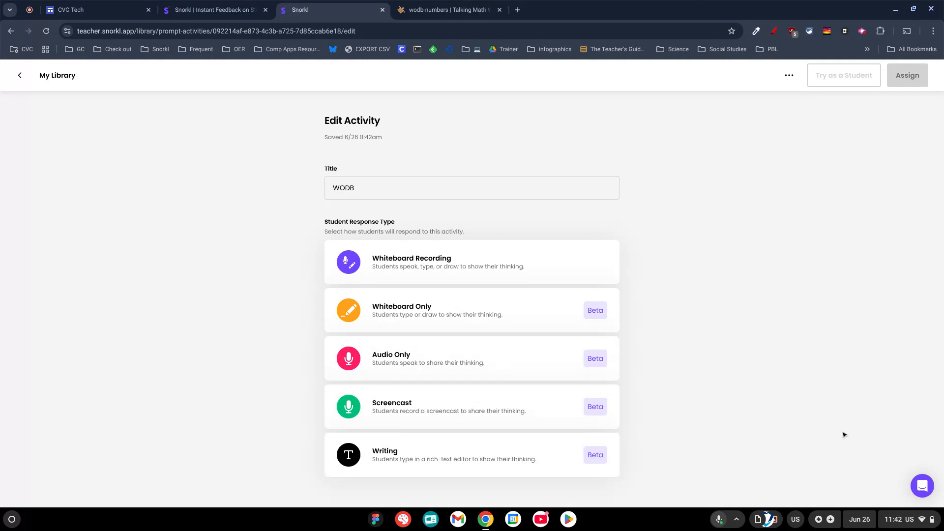
pyautogui.click(400, 273)
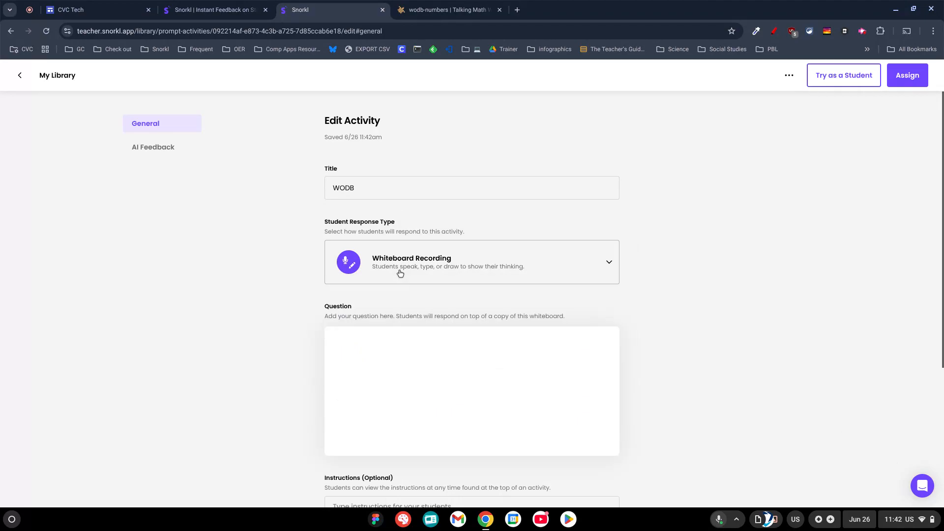
# Step: Paste the copied number grid image onto the question whiteboard and delete the stray HTML text pasted with it
pyautogui.click(525, 388)
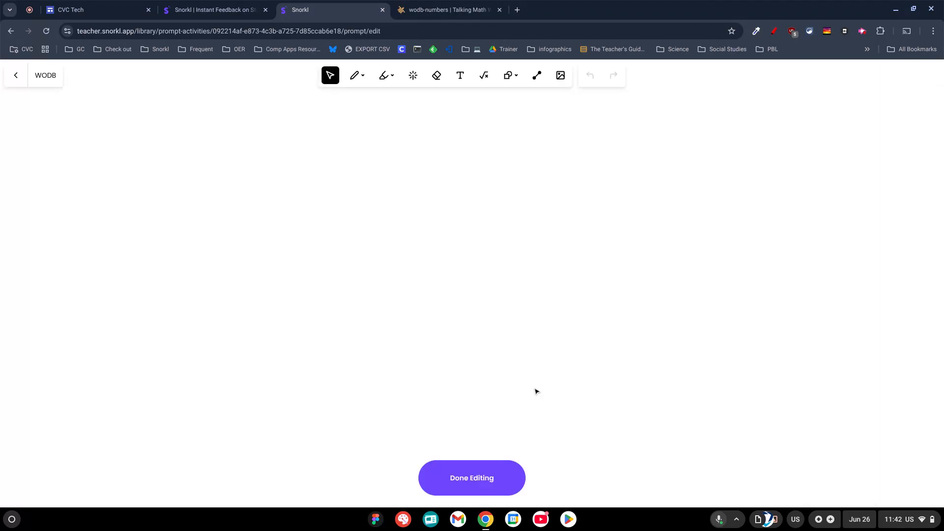
pyautogui.hotkey('ctrl', 'v')
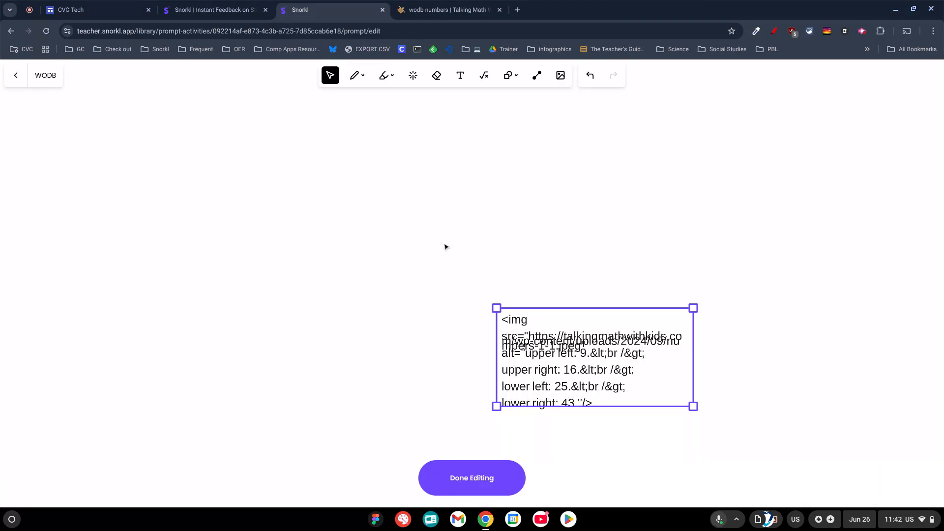
pyautogui.press('BackSpace')
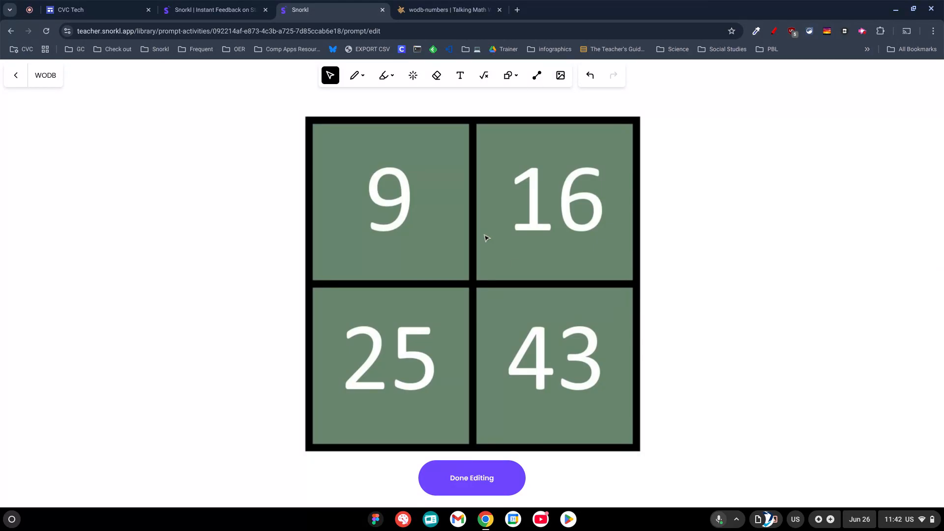
# Step: Add a text box beside the grid reading "Choose one of the items from the list and explain why it doesn't belong." and begin a second sentence
pyautogui.click(460, 76)
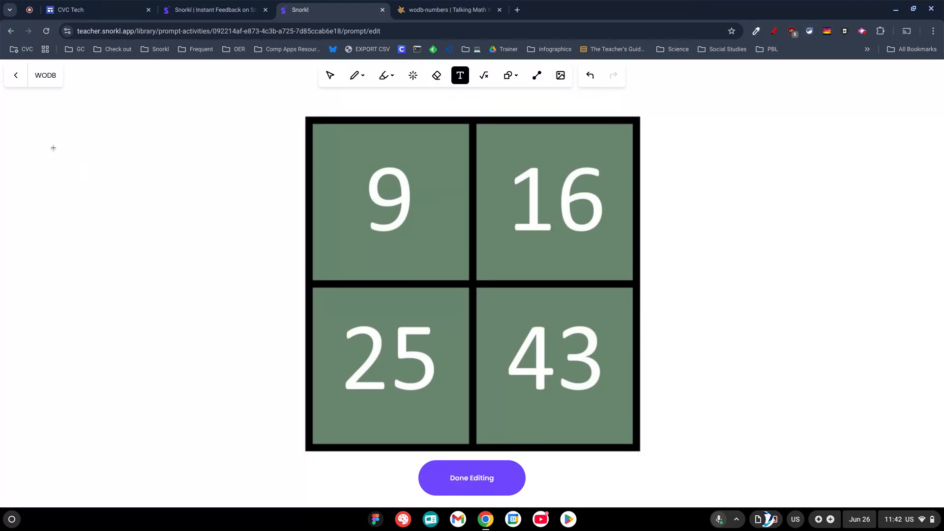
pyautogui.click(98, 161)
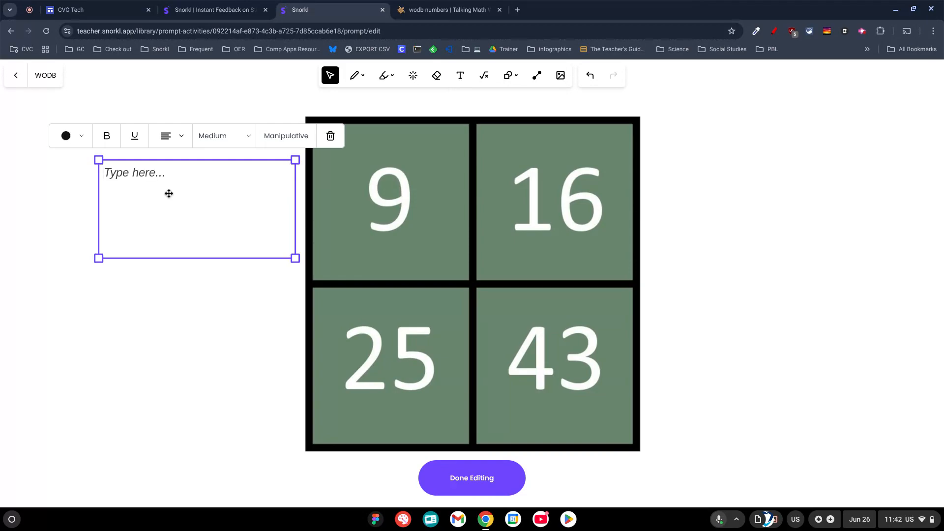
pyautogui.write('Choose one of t')
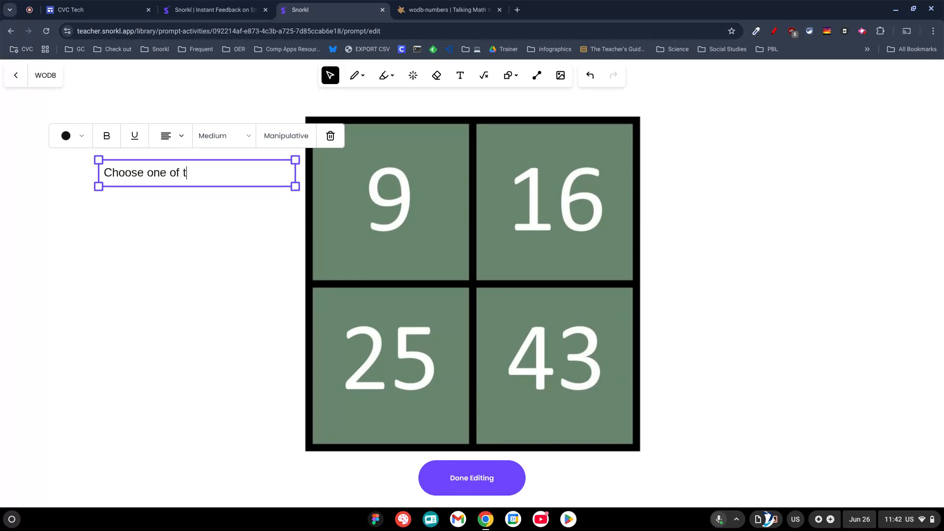
pyautogui.write('he items from the list')
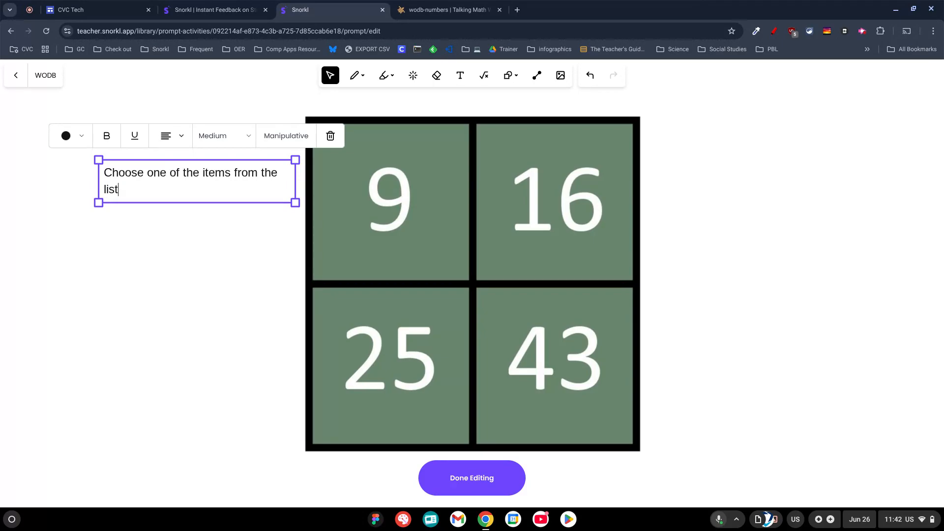
pyautogui.write(" and explain why it doesn't belo")
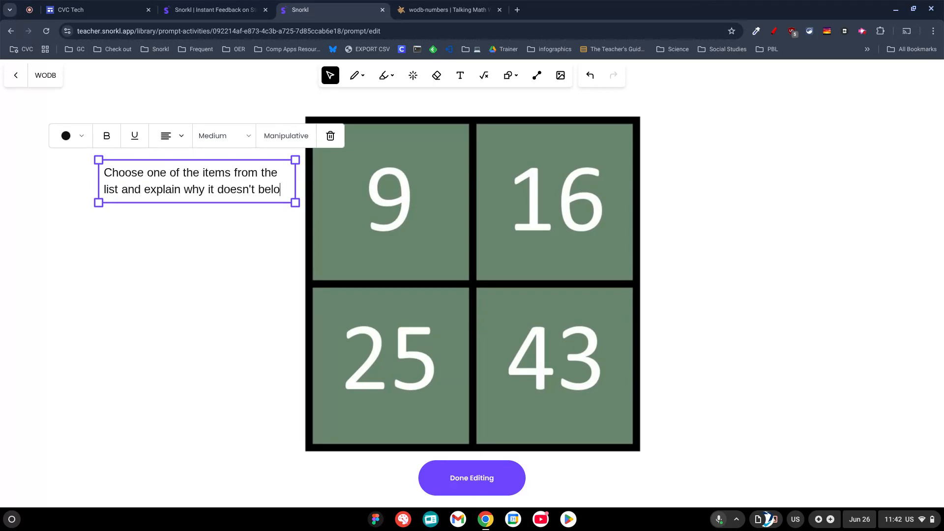
pyautogui.write('ng. Your explanati')
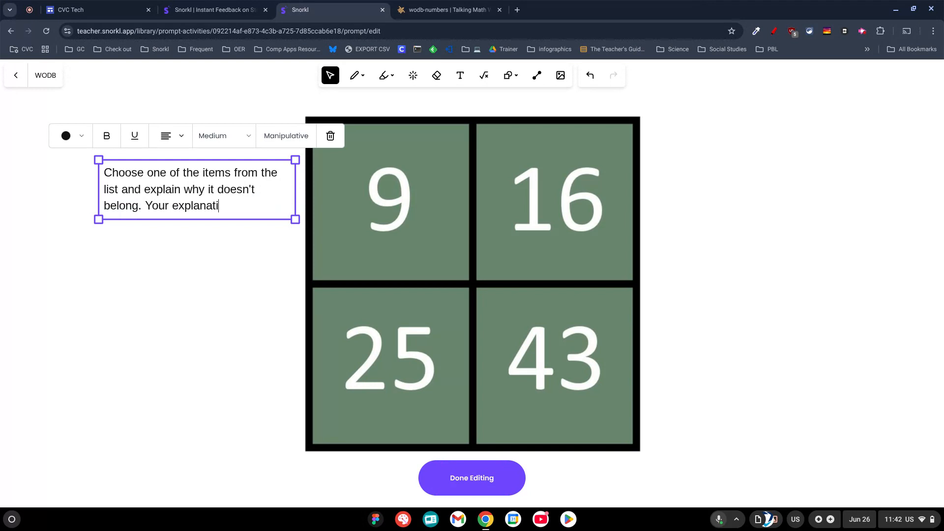
# Step: Complete the second sentence as "Your explanation should clearly state why the other three would belong in a group." and finish editing the whiteboard
pyautogui.write('on should clearly state ')
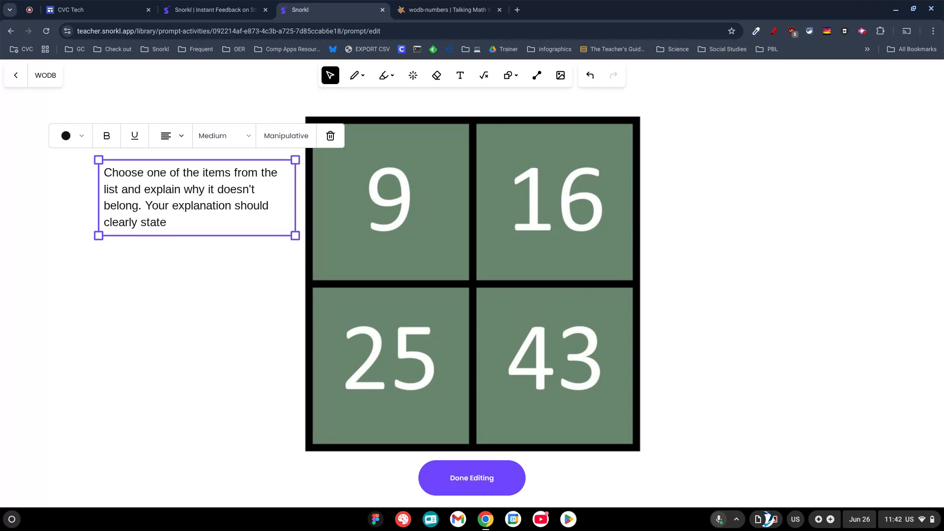
pyautogui.write('why the other three')
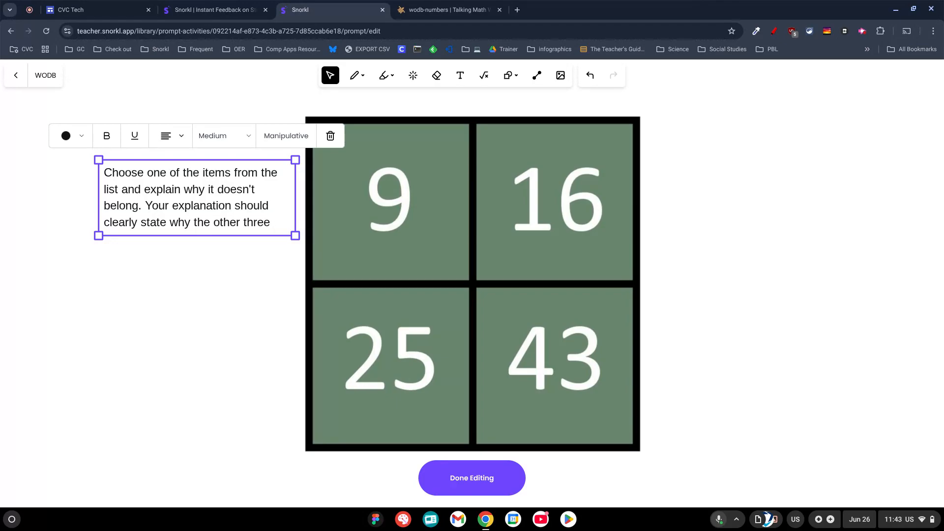
pyautogui.write(' would belong in a gro')
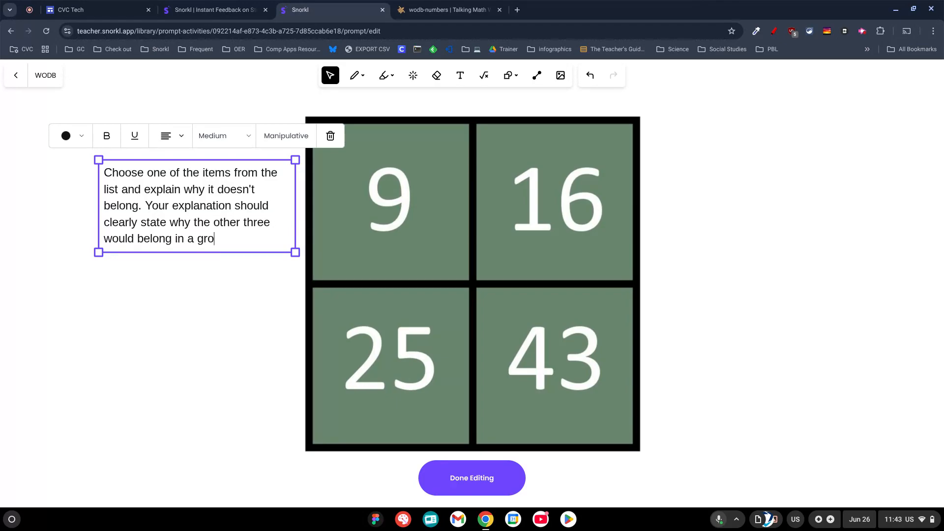
pyautogui.write('up.')
pyautogui.moveTo(200, 364); pyautogui.dragTo(226, 338)
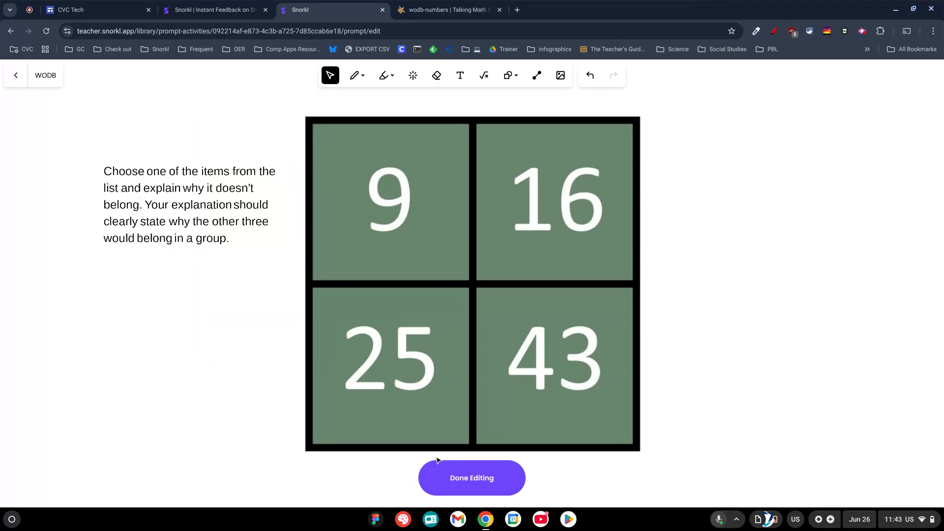
pyautogui.click(448, 480)
# Step: Generate the AI feedback settings from the whiteboard question
pyautogui.scroll(-4, 457, 316)
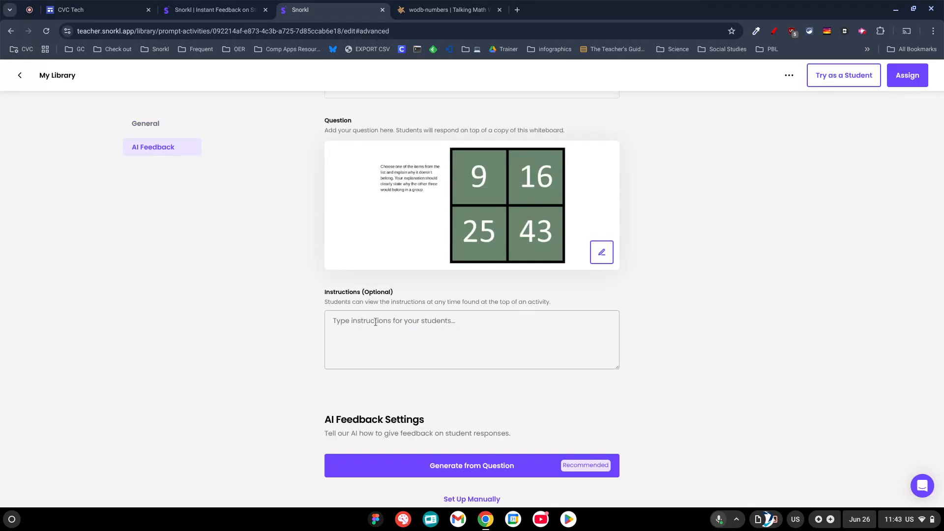
pyautogui.scroll(-1, 386, 325)
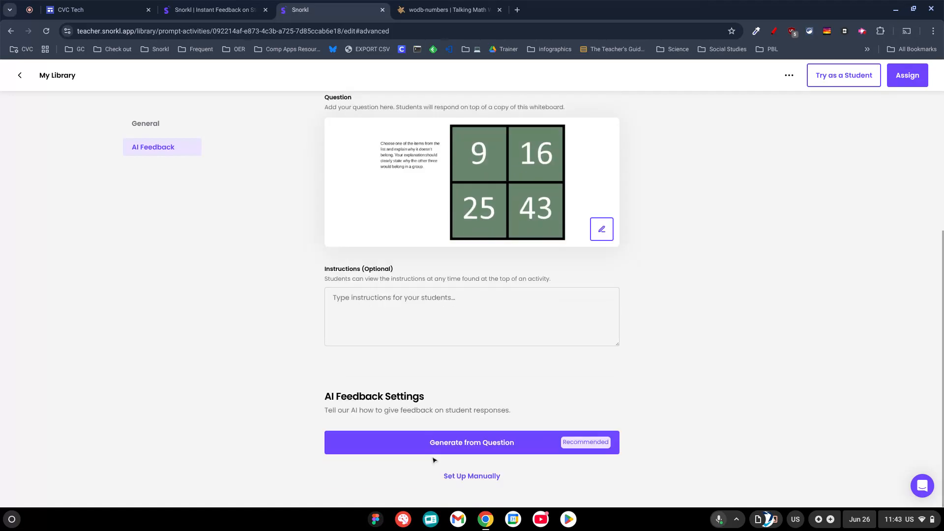
pyautogui.click(473, 445)
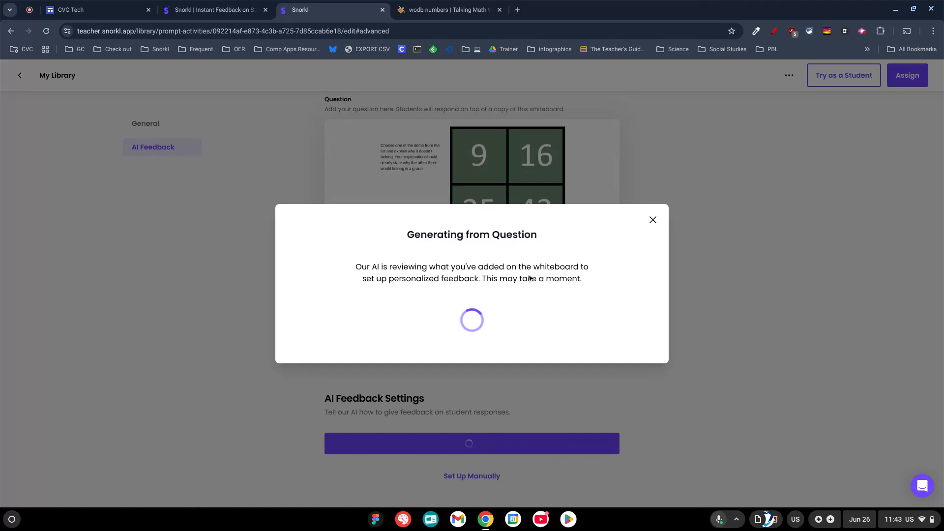
pyautogui.click(861, 31)
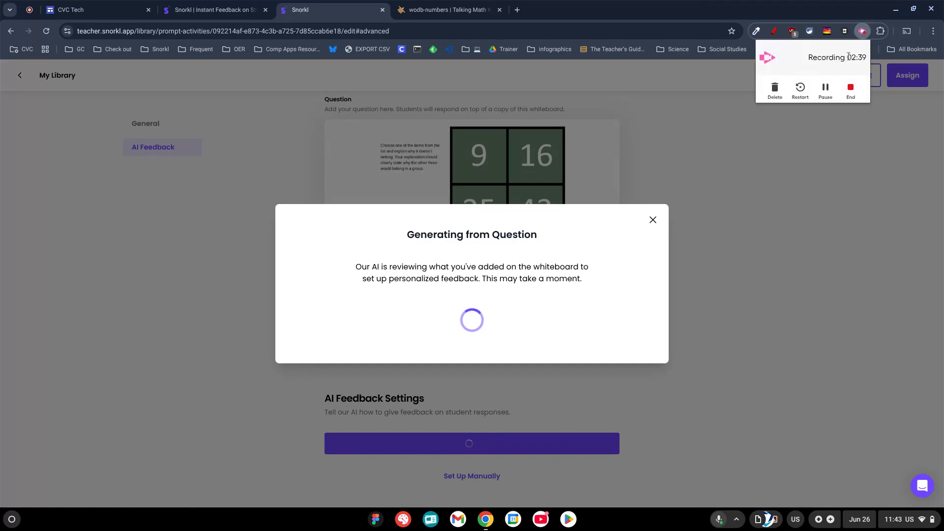
pyautogui.click(830, 90)
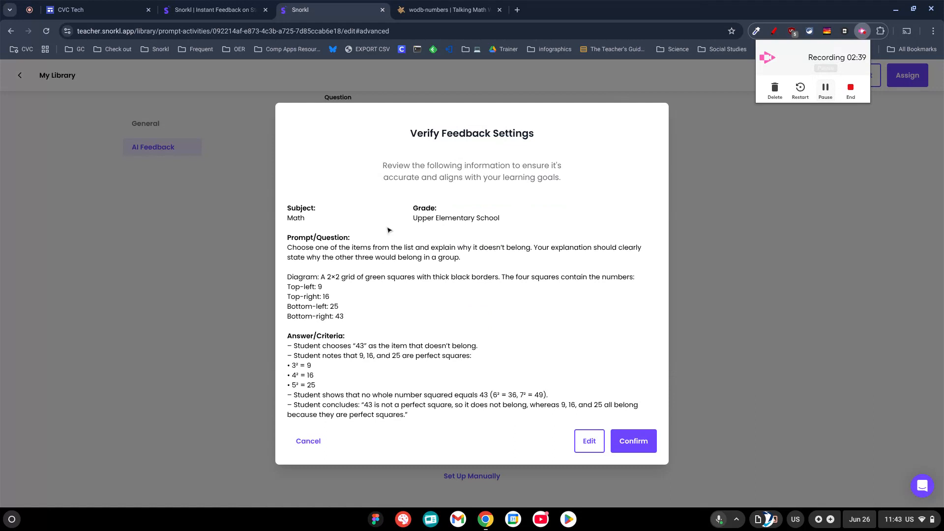
pyautogui.click(388, 229)
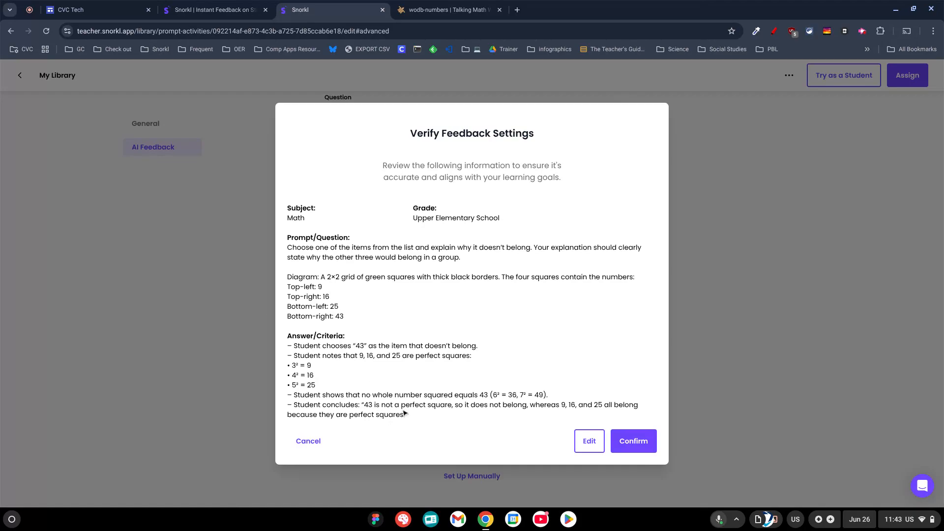
# Step: Confirm the generated feedback settings and expand the additional AI feedback options below the answer criteria
pyautogui.click(639, 449)
pyautogui.scroll(-5, 724, 358)
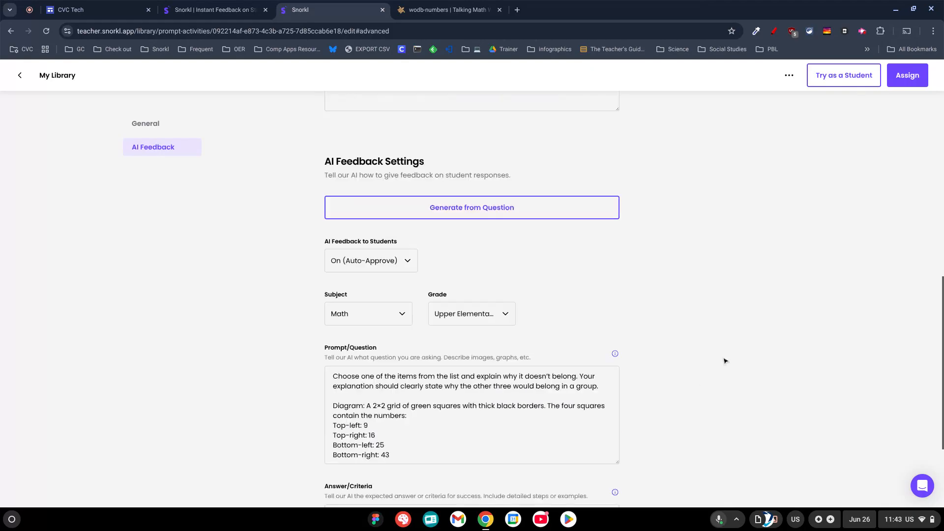
pyautogui.scroll(-3, 724, 361)
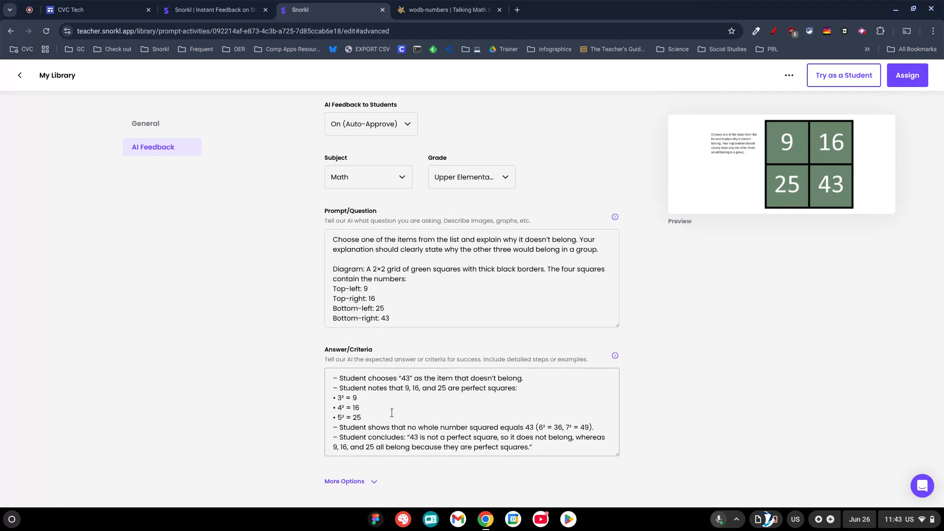
pyautogui.click(372, 482)
pyautogui.scroll(-2, 420, 445)
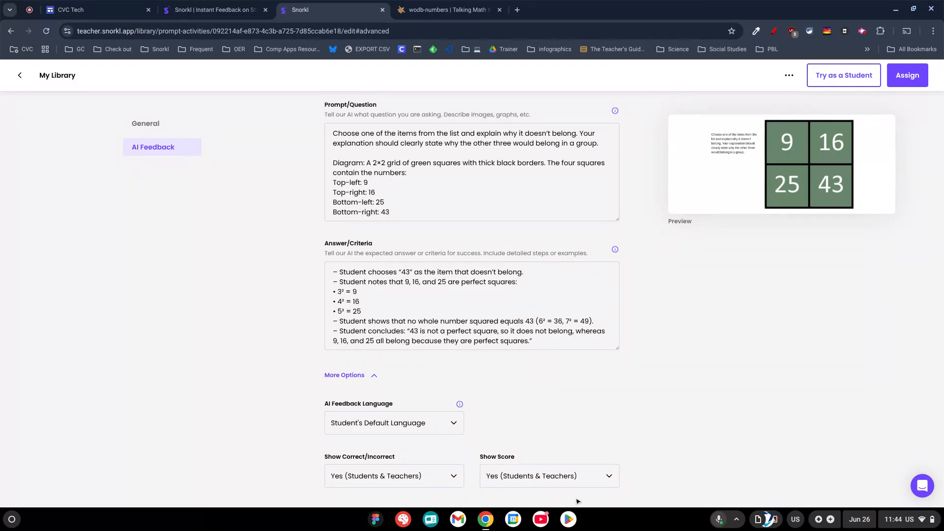
# Step: View the classes available for assigning the WODB activity, then close the list without assigning it
pyautogui.scroll(13, 721, 365)
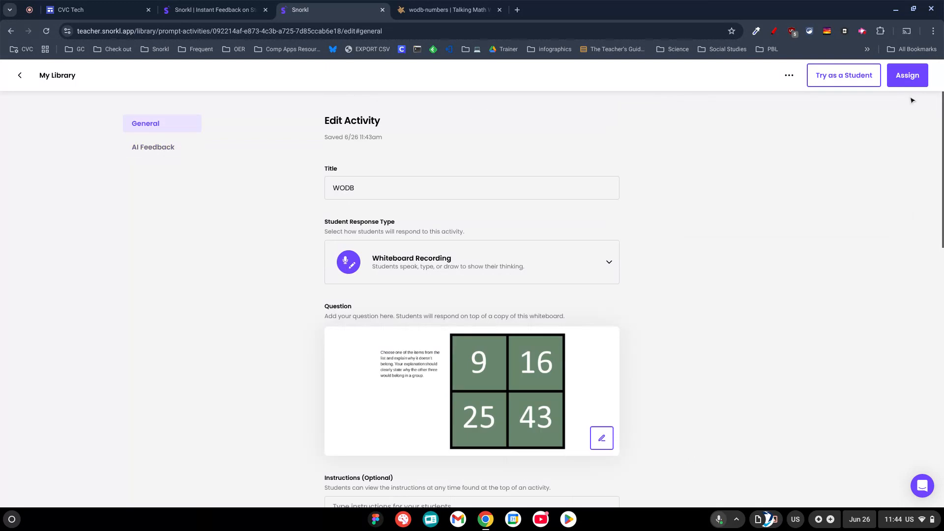
pyautogui.click(907, 75)
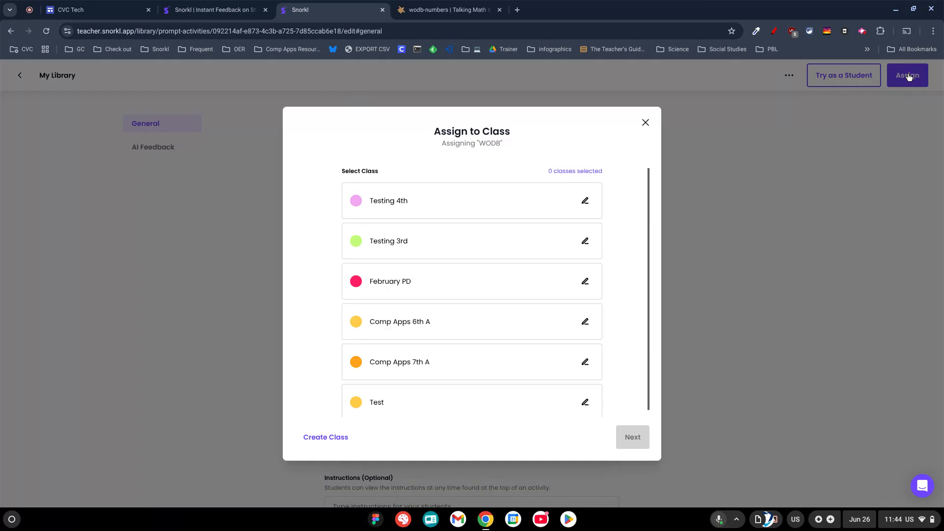
pyautogui.click(642, 122)
# Step: Try the WODB activity as a student, opening a response whiteboard and circling the number 43
pyautogui.click(818, 78)
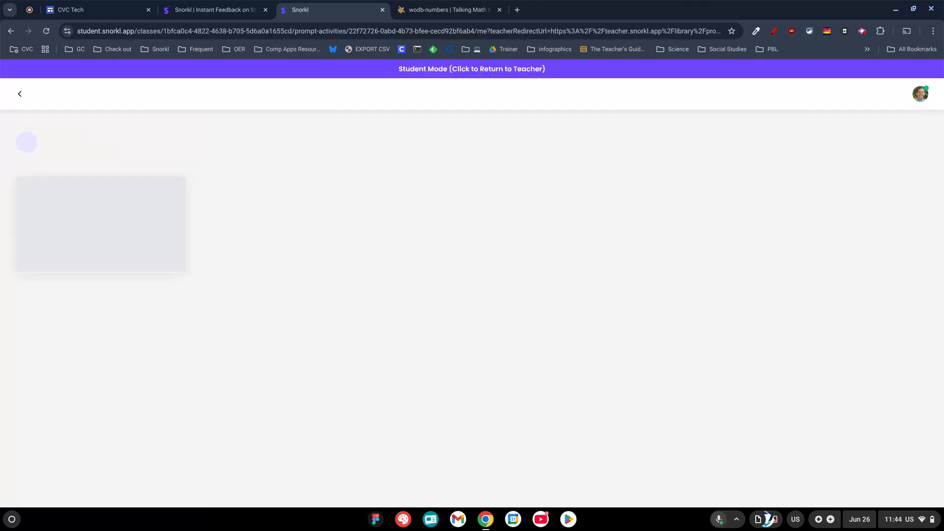
pyautogui.click(93, 216)
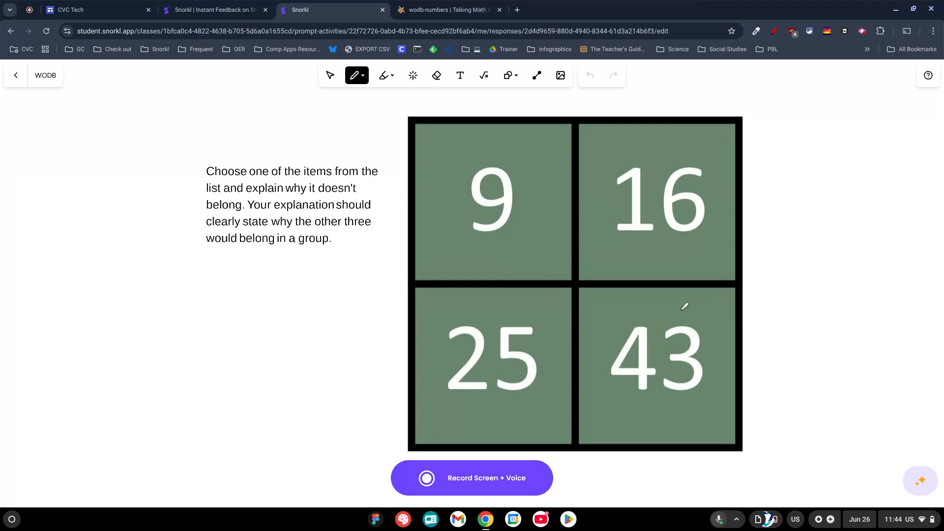
pyautogui.moveTo(685, 306)
pyautogui.mouseDown()
pyautogui.moveTo(610, 370)
pyautogui.moveTo(742, 364)
pyautogui.moveTo(678, 316)
pyautogui.mouseUp()
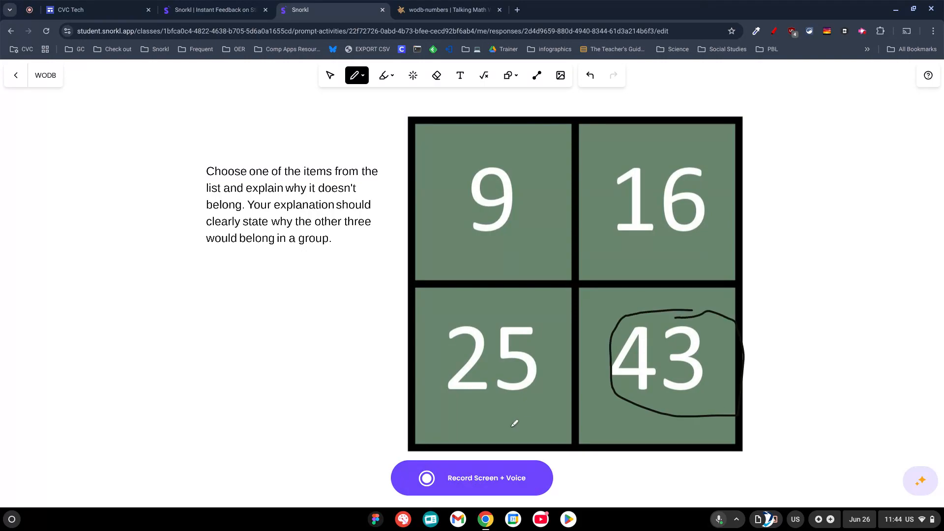
# Step: Record a screen and voice response with microphone access allowed while visiting the site, marking the 9 and 16 squares, and submit it
pyautogui.click(536, 484)
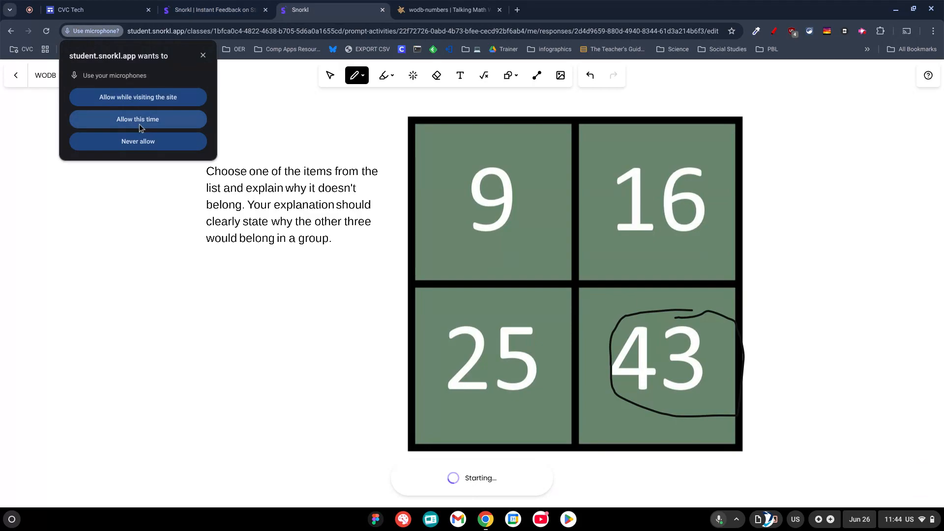
pyautogui.click(140, 98)
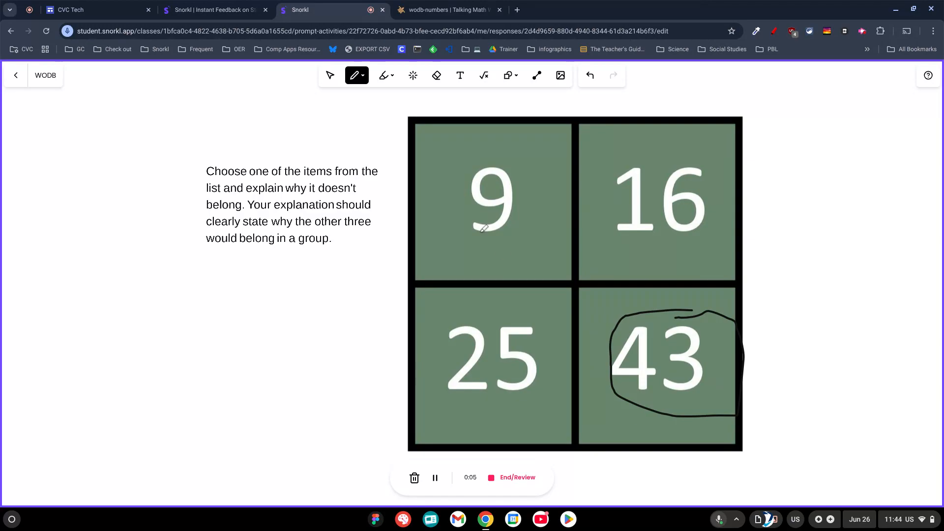
pyautogui.click(455, 148)
pyautogui.click(631, 172)
pyautogui.click(511, 478)
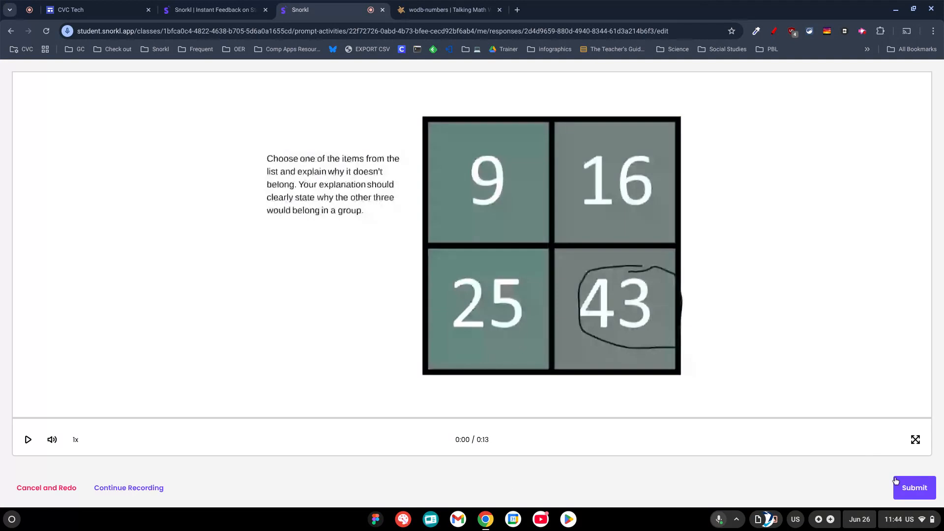
pyautogui.click(911, 492)
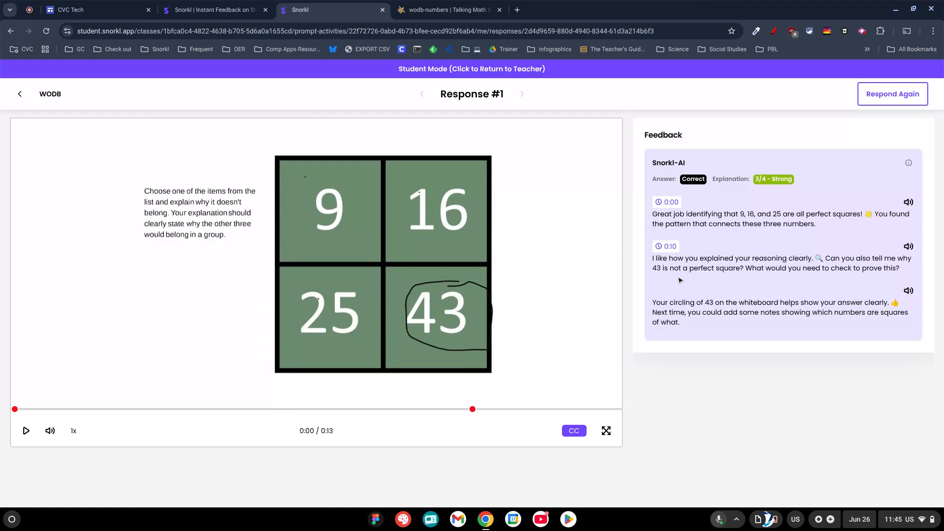
# Step: Respond again on a fresh whiteboard, recording screen and voice while circling the number 9, and submit the response
pyautogui.click(886, 96)
pyautogui.click(609, 310)
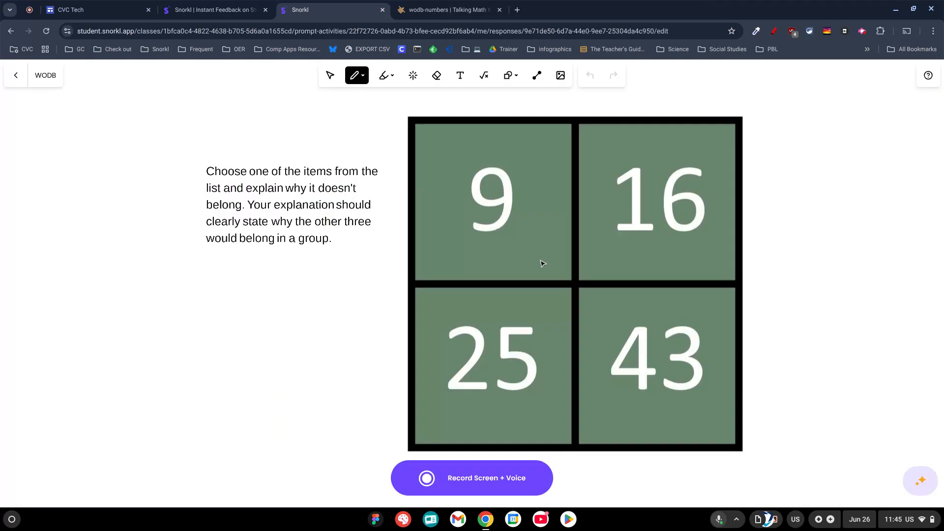
pyautogui.click(470, 491)
pyautogui.moveTo(479, 238)
pyautogui.mouseDown()
pyautogui.moveTo(460, 167)
pyautogui.moveTo(507, 228)
pyautogui.mouseUp()
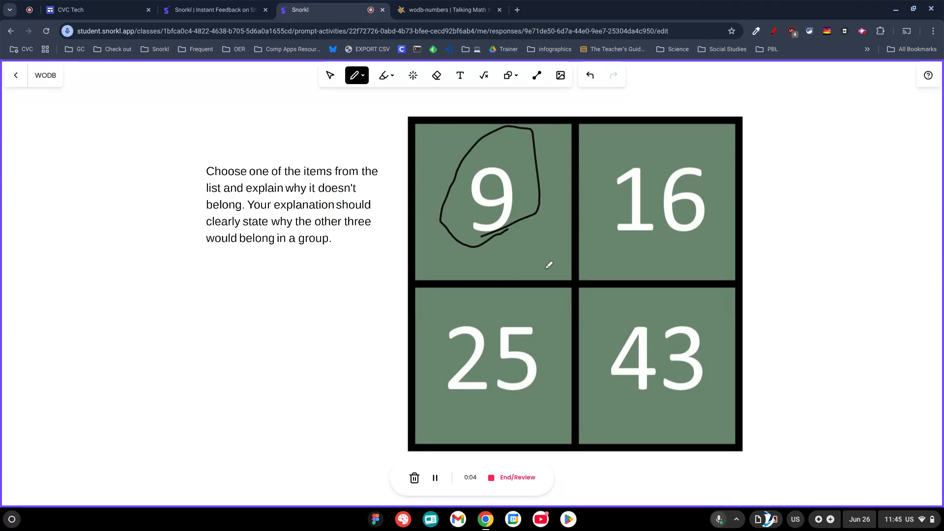
pyautogui.click(516, 479)
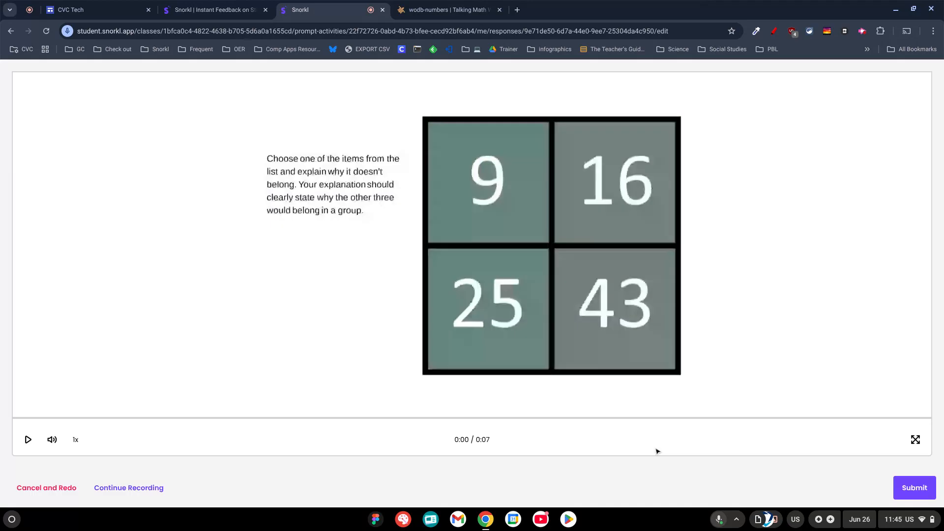
pyautogui.click(928, 487)
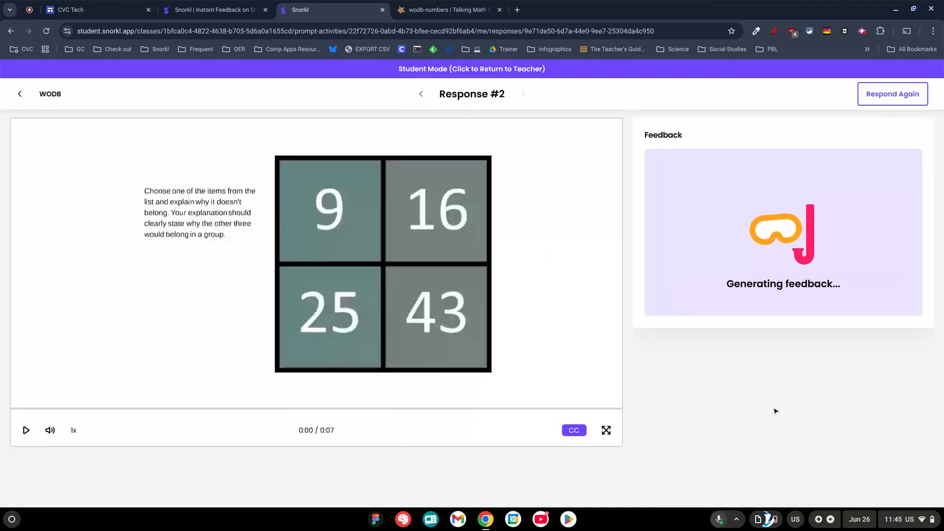
pyautogui.click(863, 31)
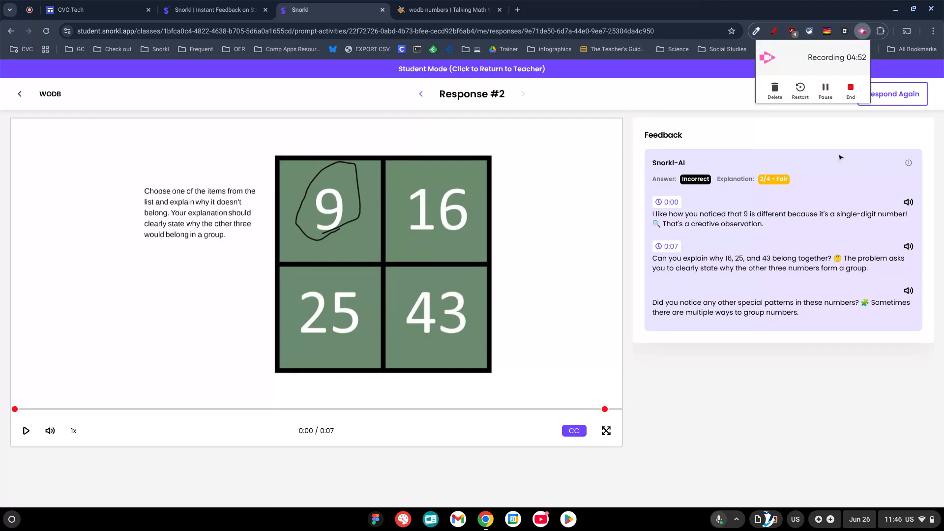
pyautogui.click(829, 93)
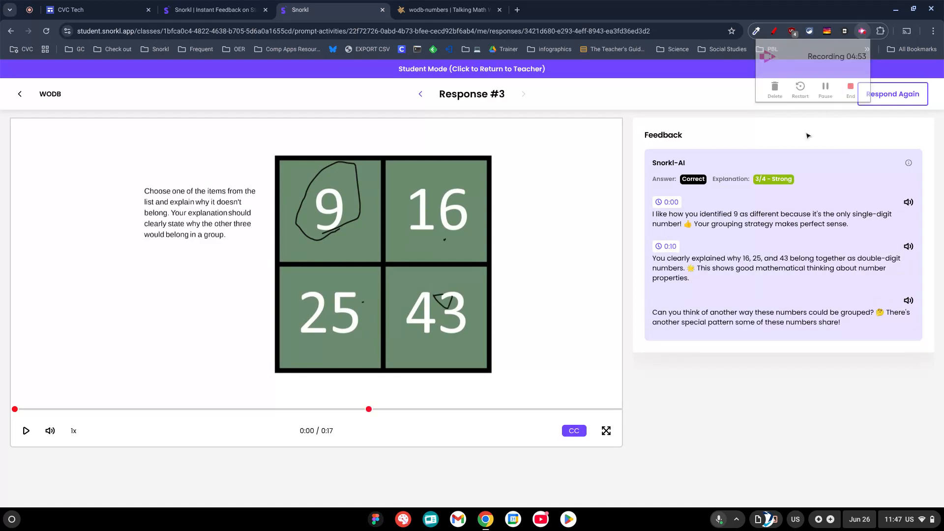